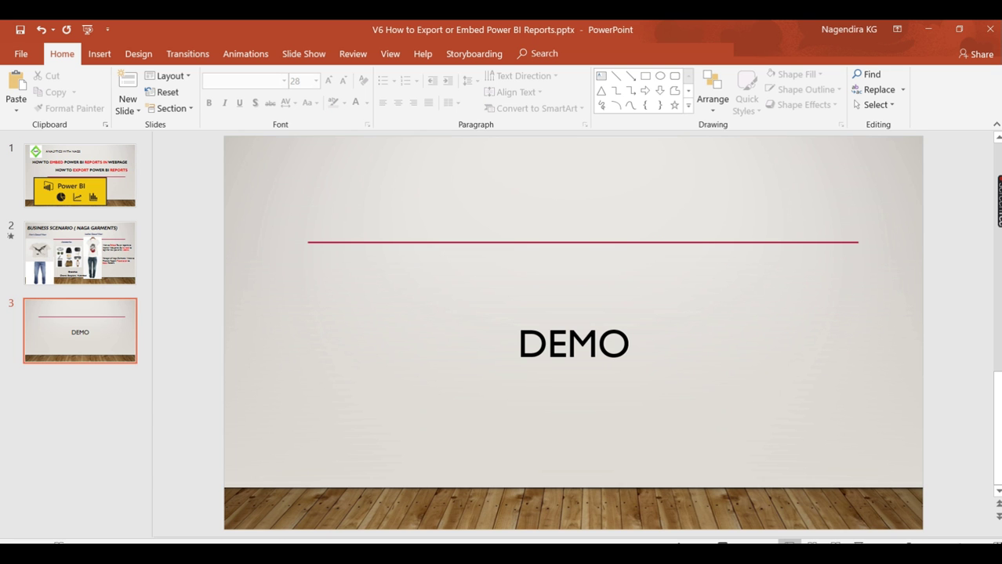
Switch from the PowerPoint DEMO slide to the browser's Power BI My workspace report list.
key(alt+Tab)
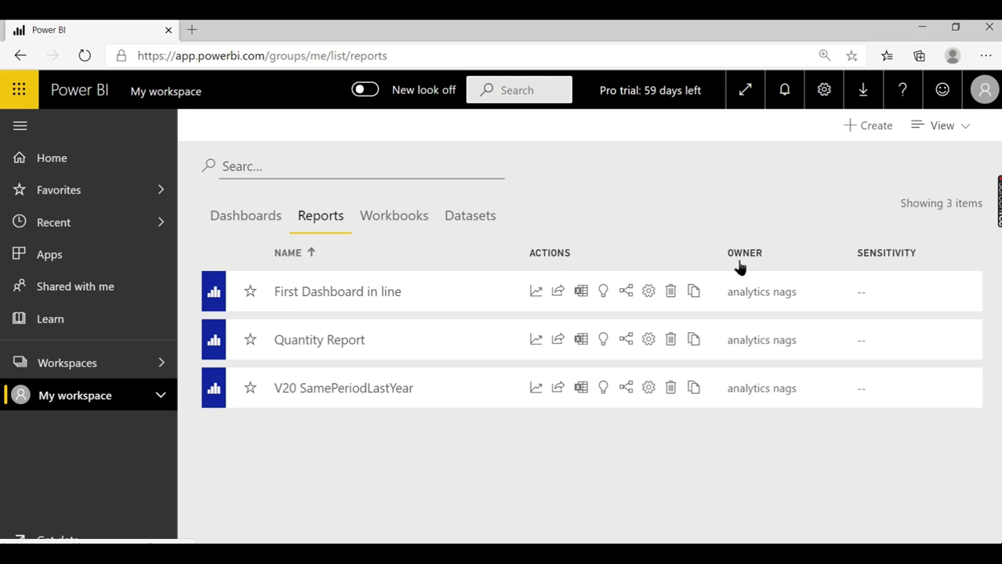
Open the First Dashboard in line report and view its secure embed link.
click(321, 293)
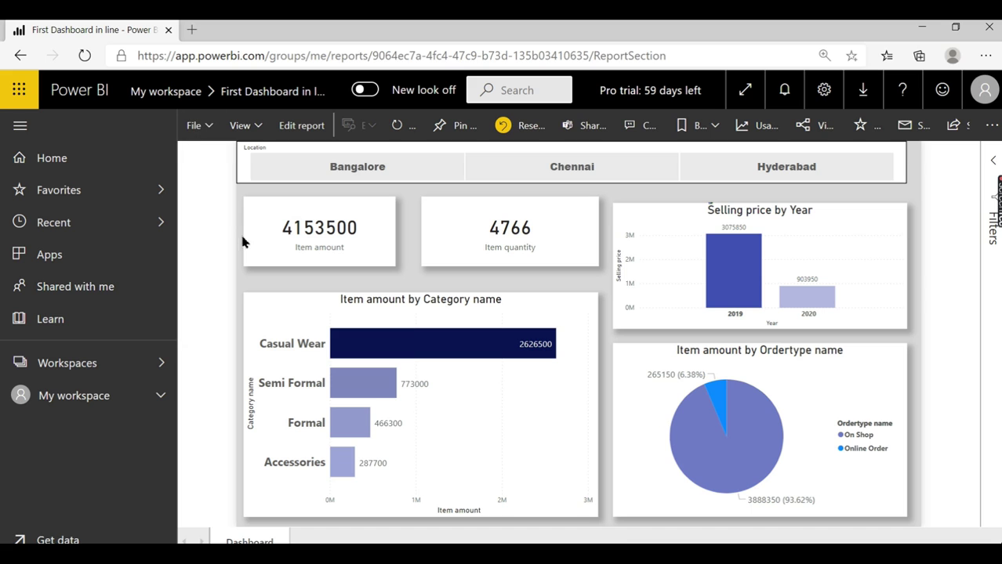
click(195, 127)
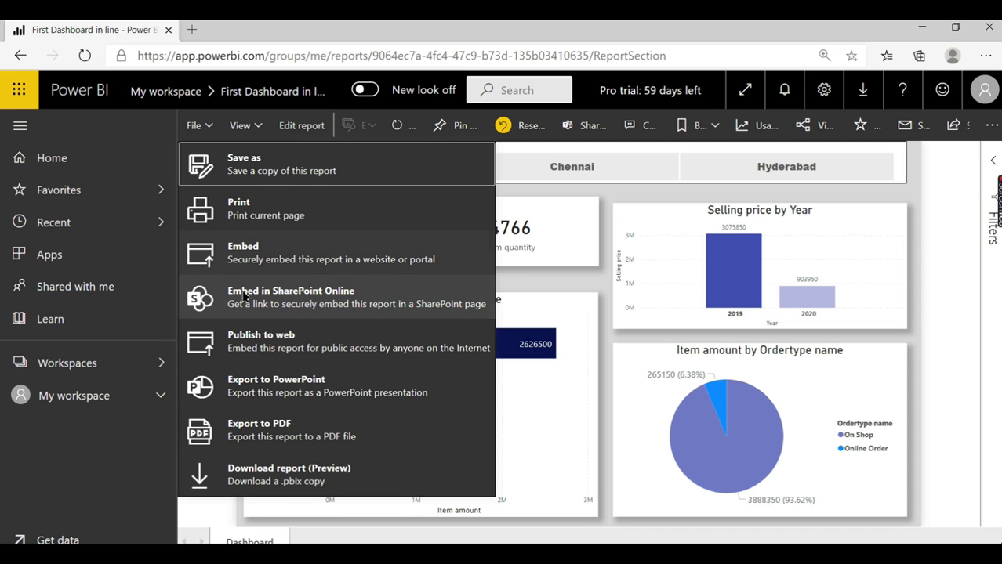
click(253, 265)
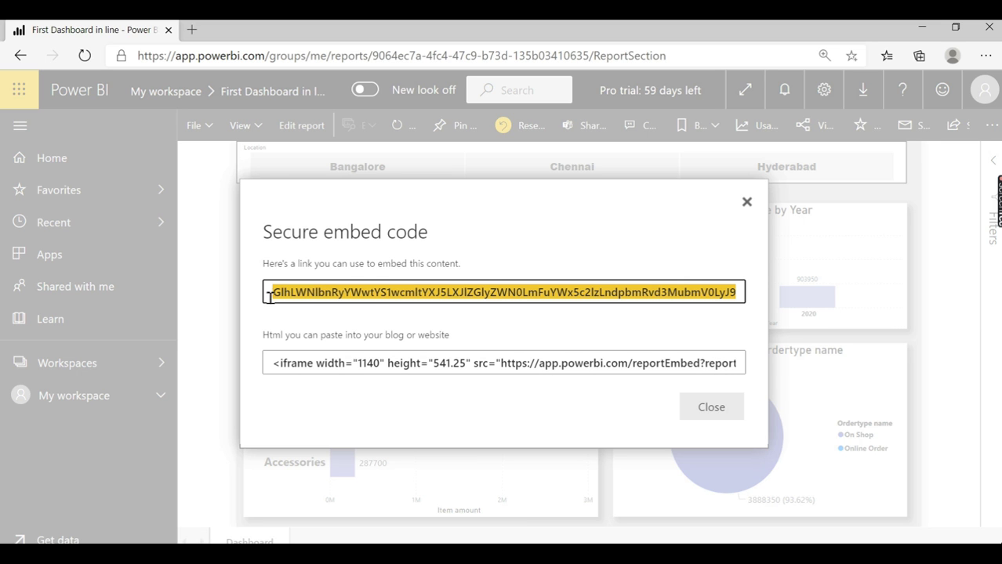
drag(279, 297, 210, 303)
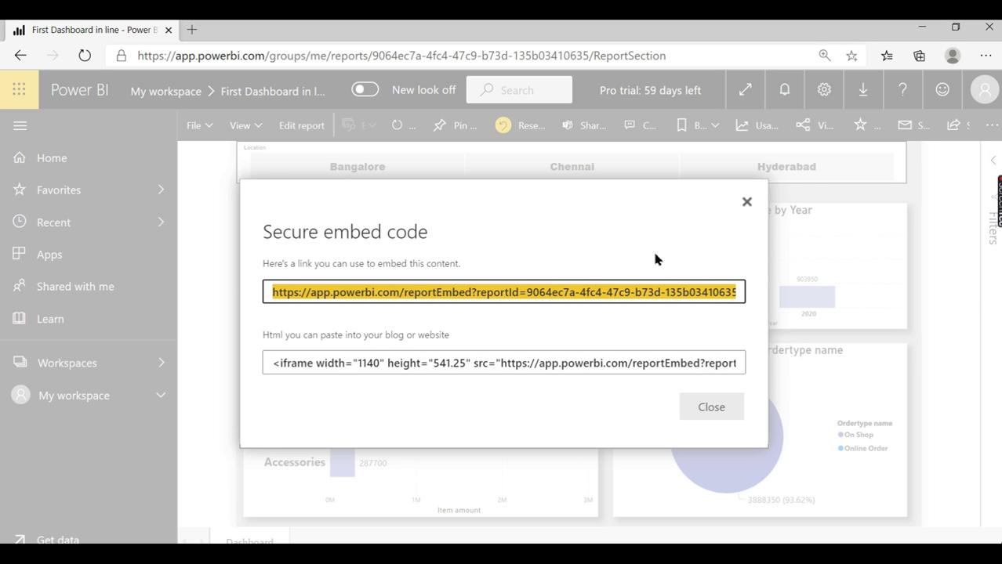
click(747, 202)
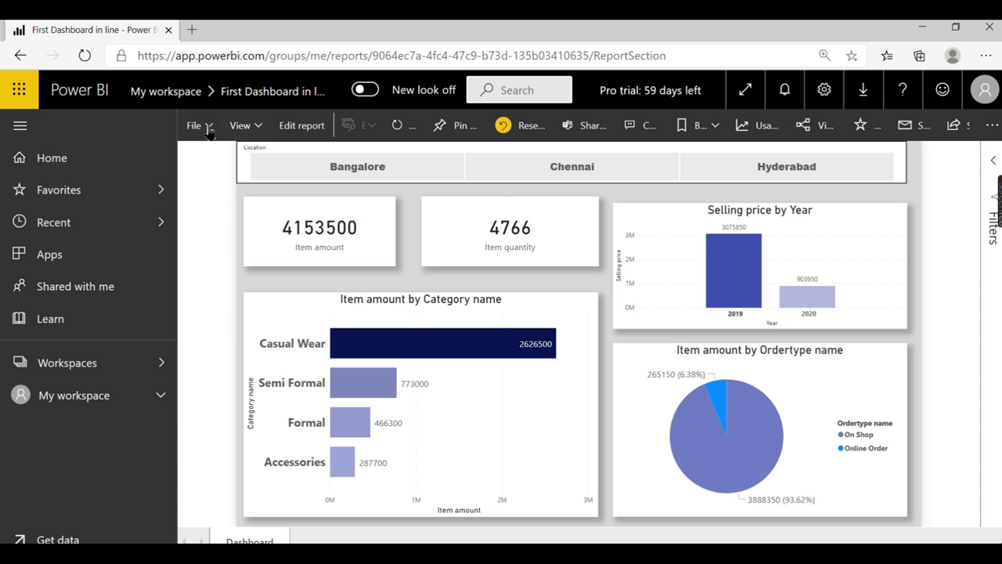
Check the report's SharePoint Online embed link, selecting the whole link.
click(196, 126)
click(251, 293)
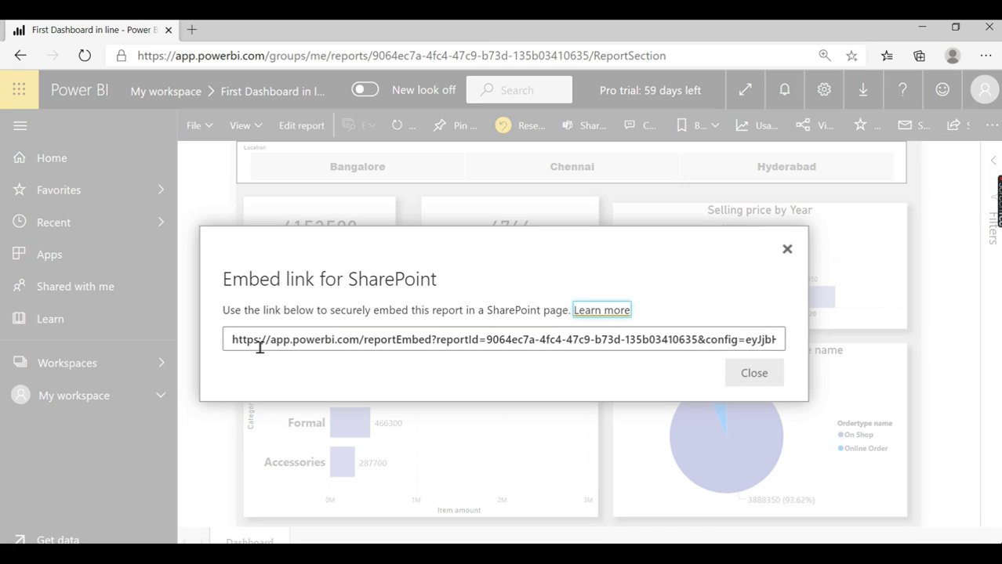
click(298, 348)
drag(297, 348, 650, 363)
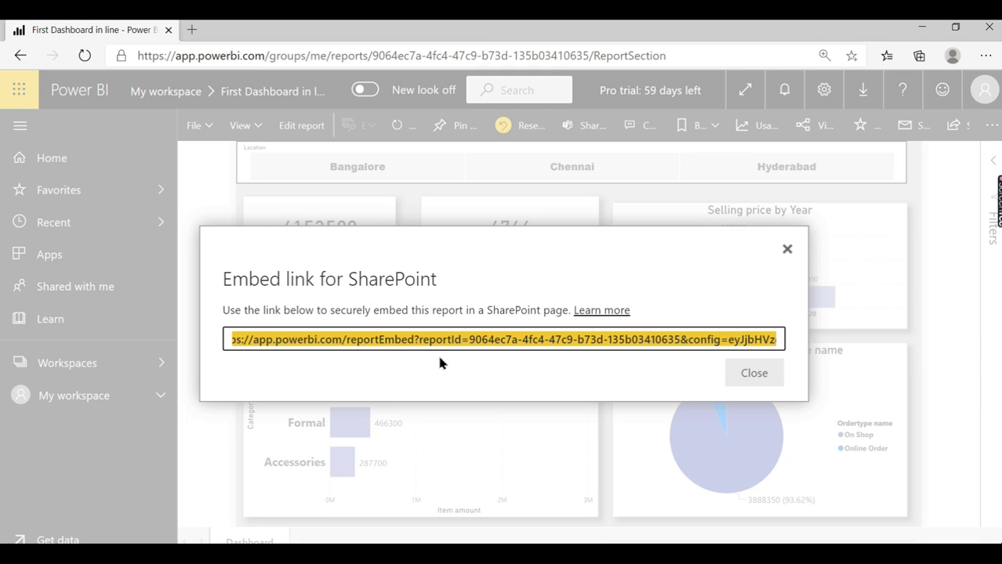
click(787, 249)
Reopen the secure embed code and select its link for copying.
click(216, 131)
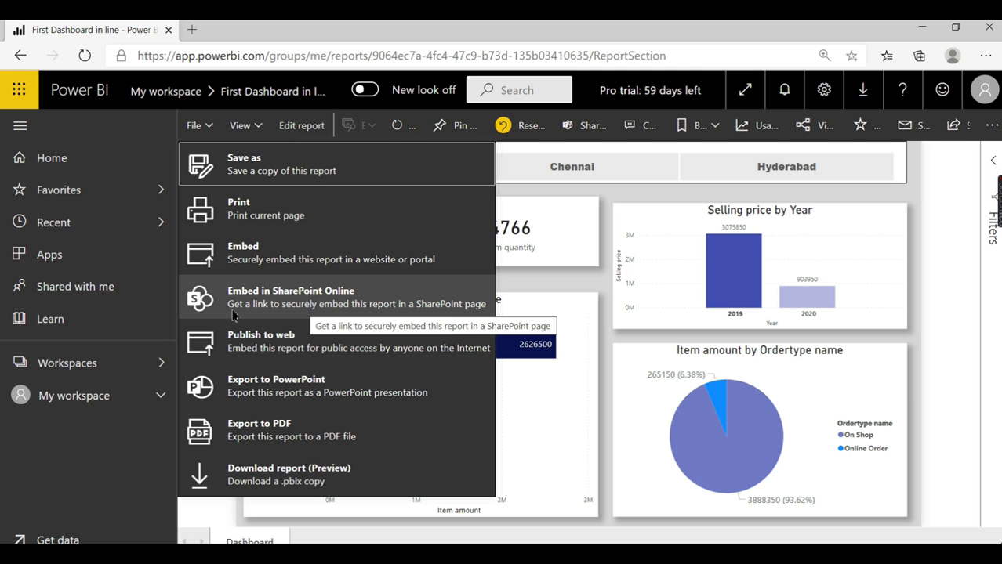
click(243, 256)
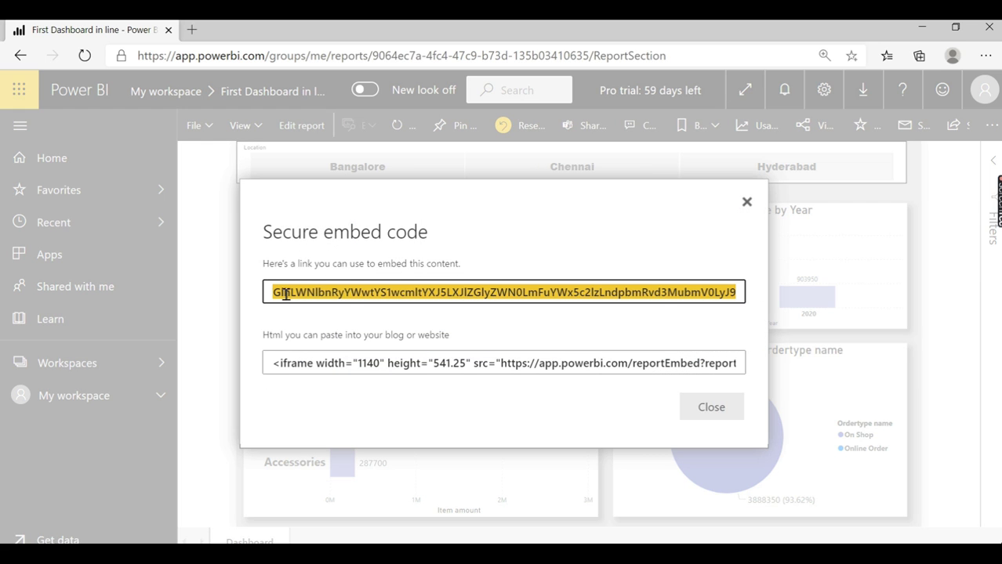
click(366, 293)
Close the embed dialog and open a new Chrome incognito window for the link.
click(748, 203)
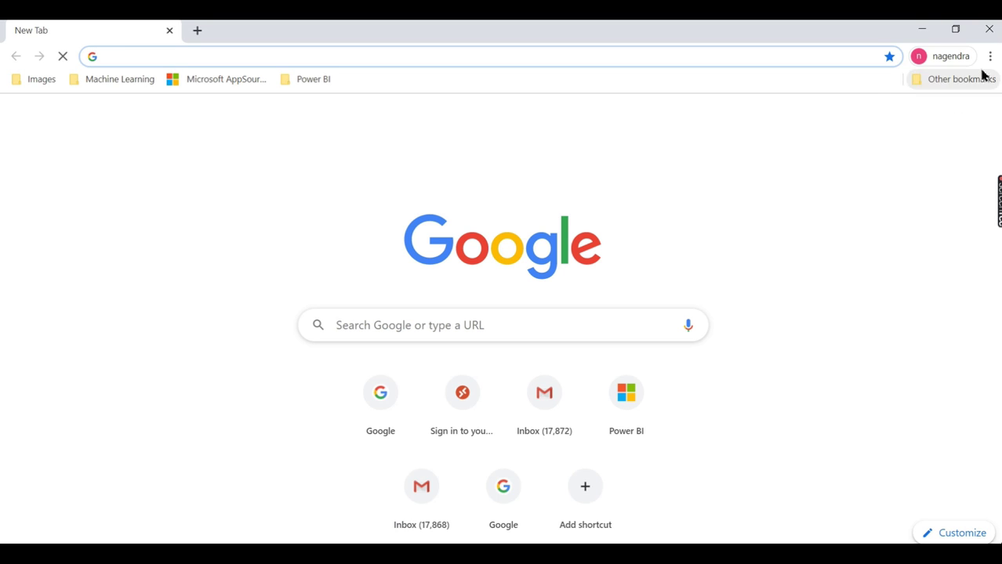
click(990, 56)
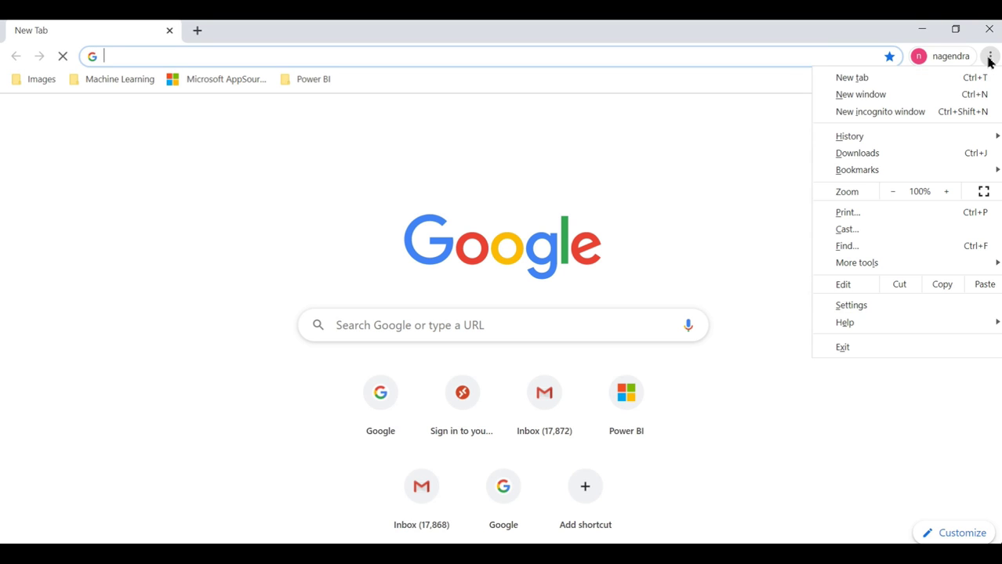
click(874, 114)
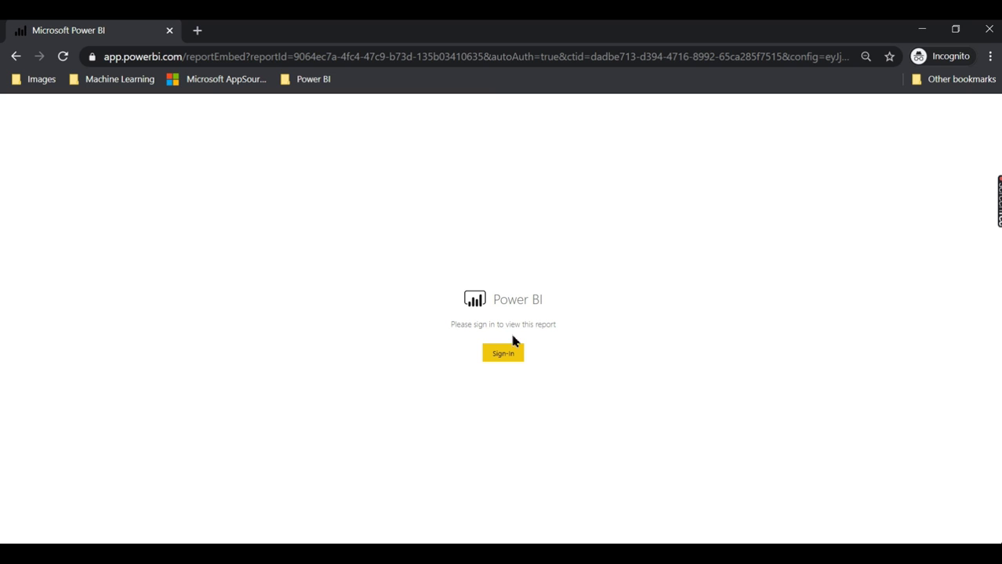
Adjust the page zoom and enter the saved account email on the Microsoft sign-in form.
key(ctrl+plus)
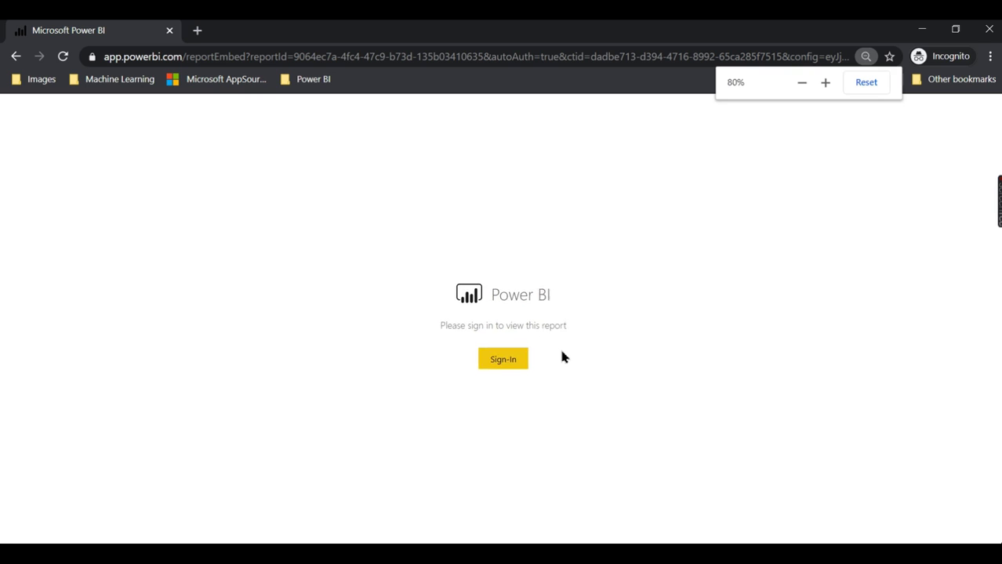
key(ctrl+plus)
key(ctrl+plus)
key(ctrl+minus)
key(ctrl+minus)
key(ctrl+minus)
key(ctrl+minus)
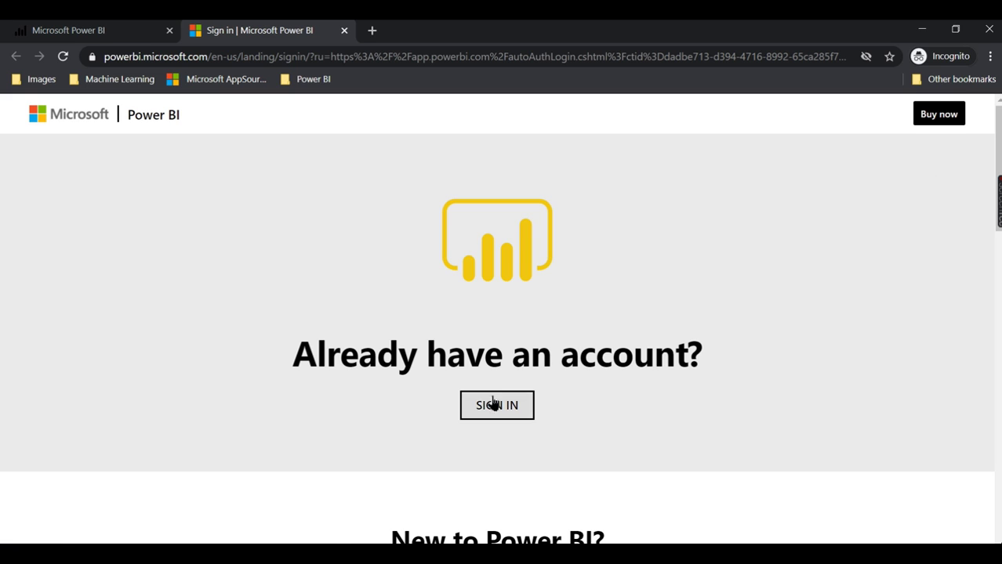
click(493, 404)
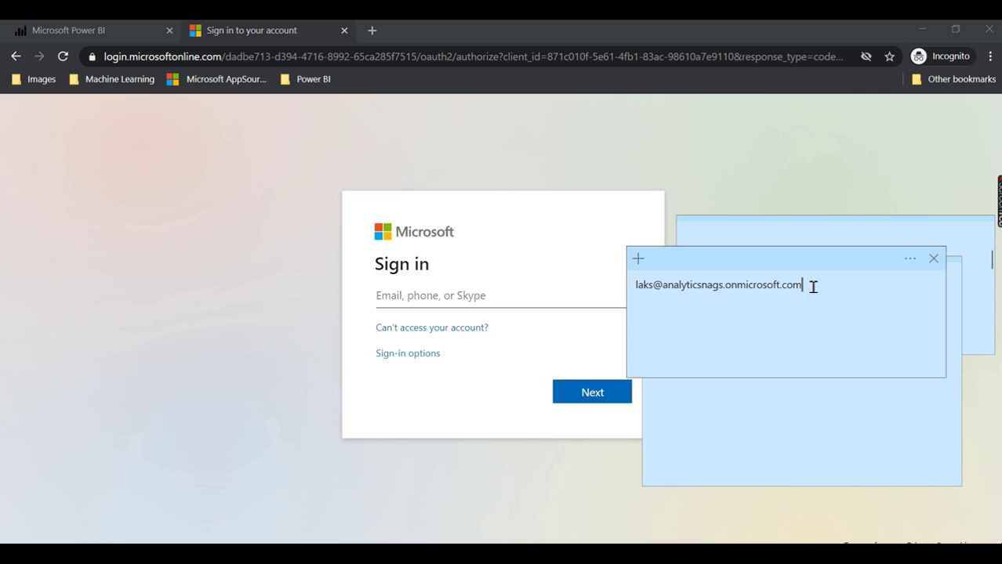
drag(812, 285, 635, 284)
key(ctrl+c)
click(384, 296)
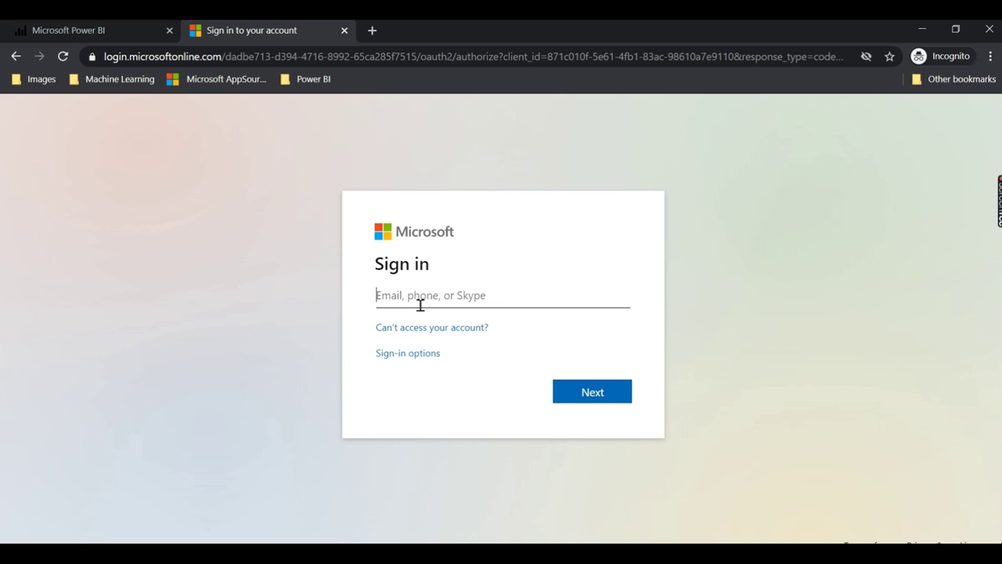
key(ctrl+v)
click(599, 401)
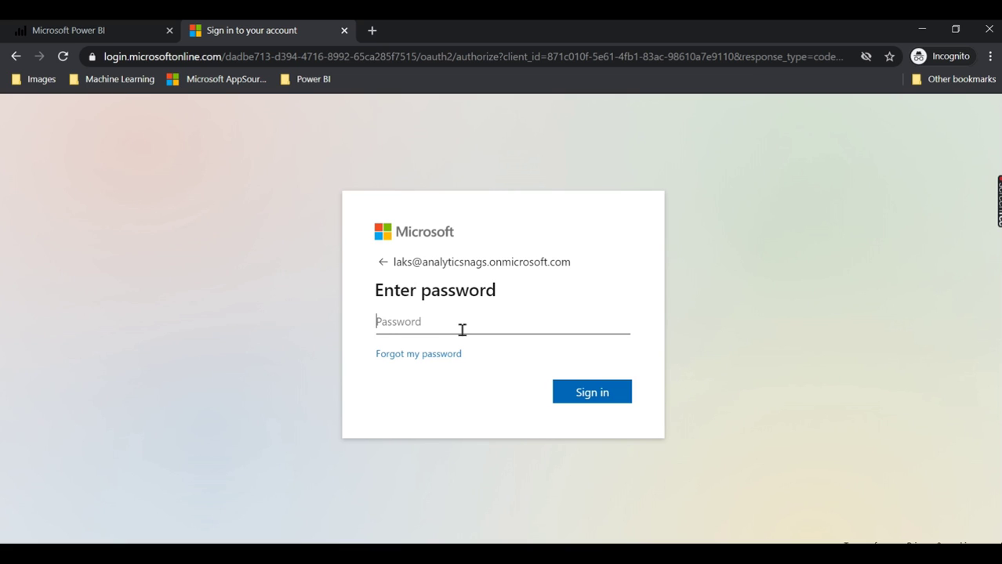
Enter the account password and submit the sign-in.
click(462, 329)
text(•)
click(595, 393)
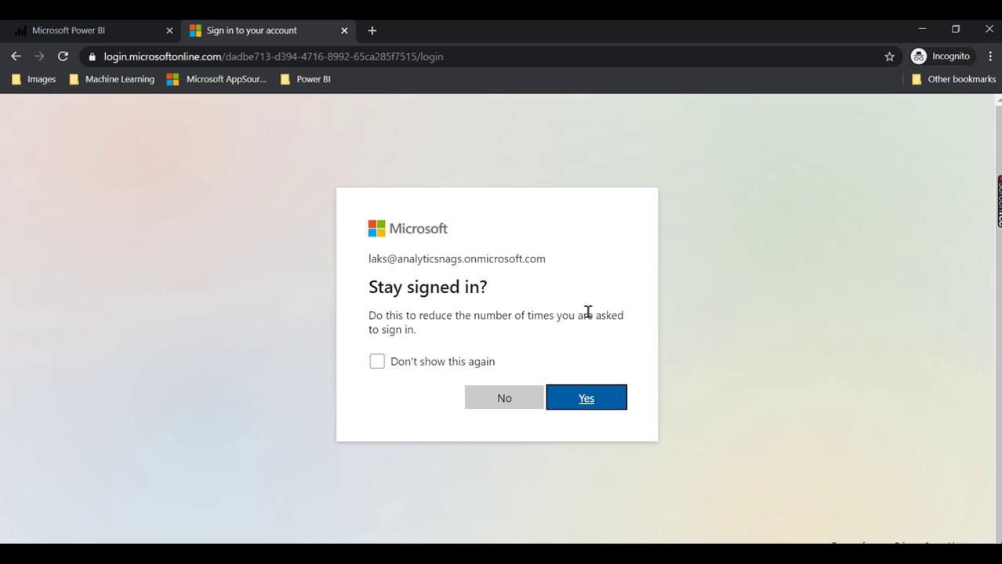
Decline staying signed in, cross-filter the embedded report by 2019 and Hyderabad, then switch back.
click(508, 411)
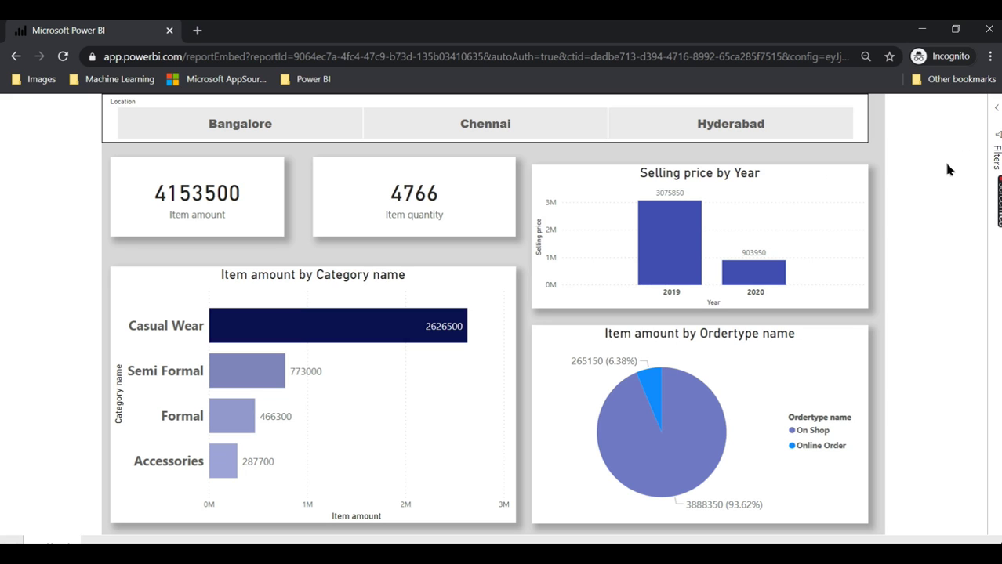
click(660, 250)
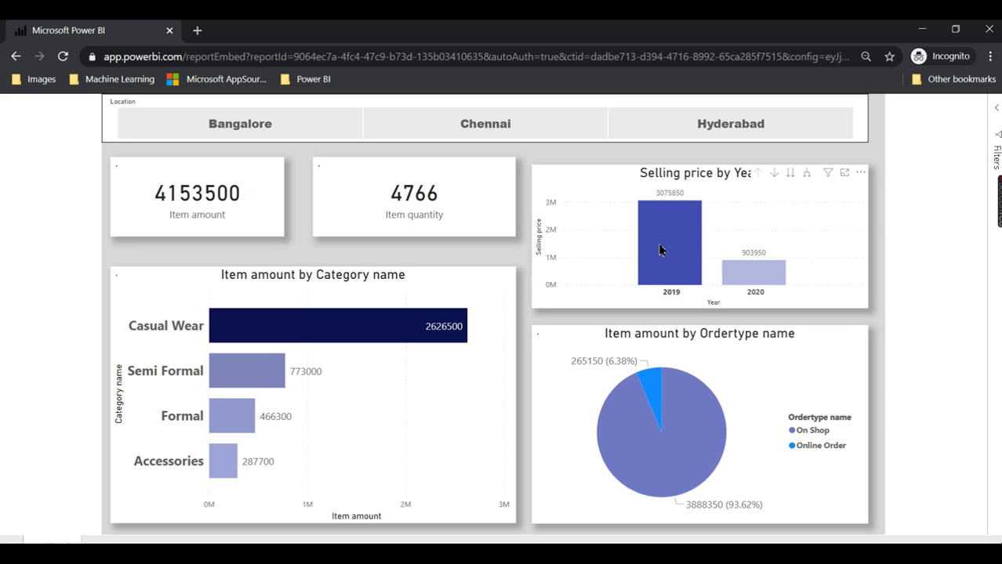
click(645, 263)
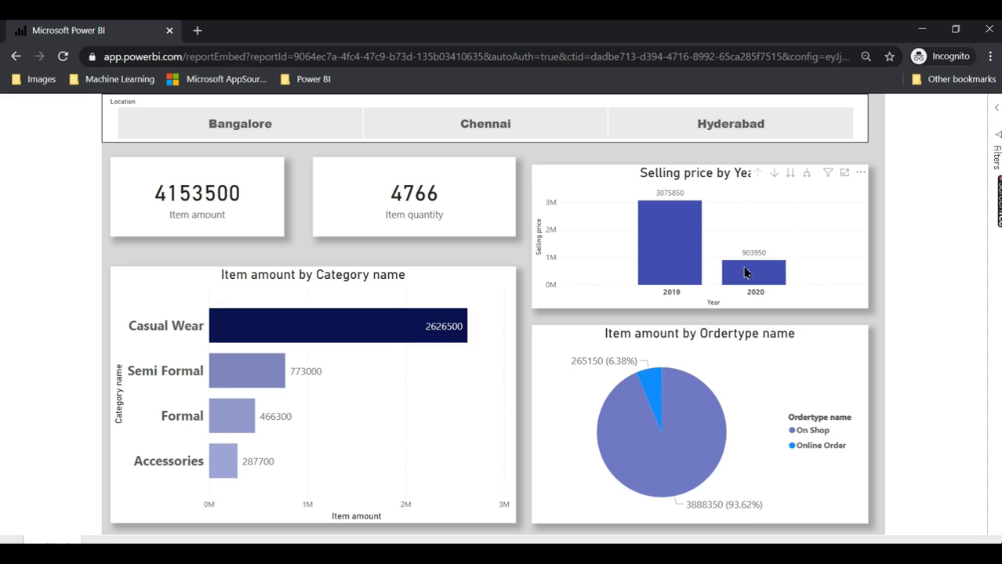
click(736, 118)
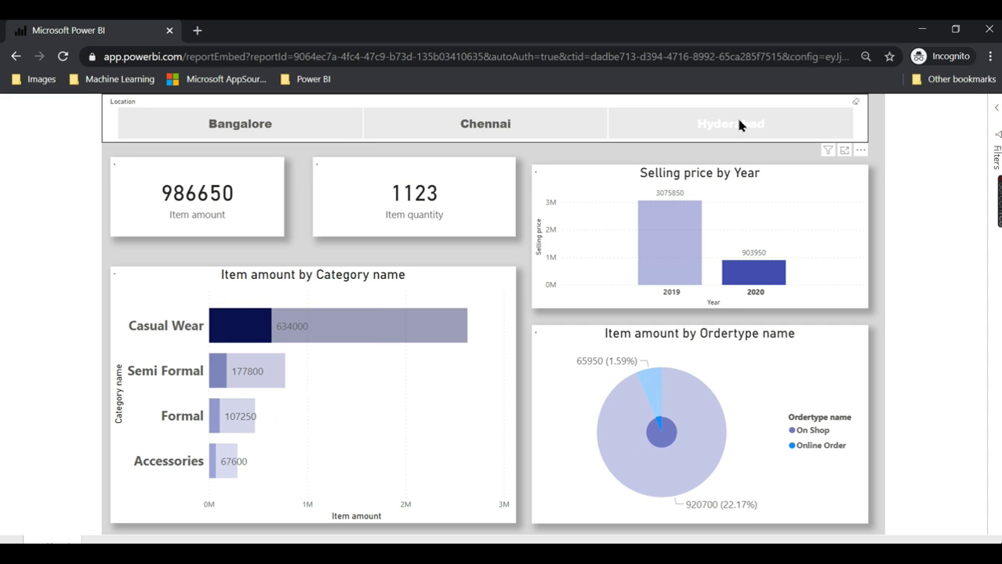
click(924, 31)
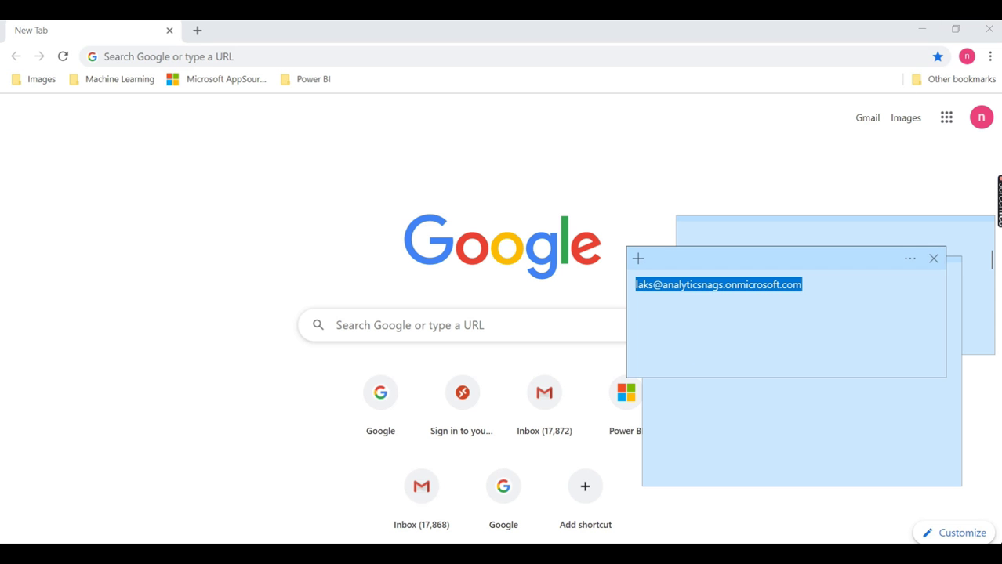
key(alt+Tab)
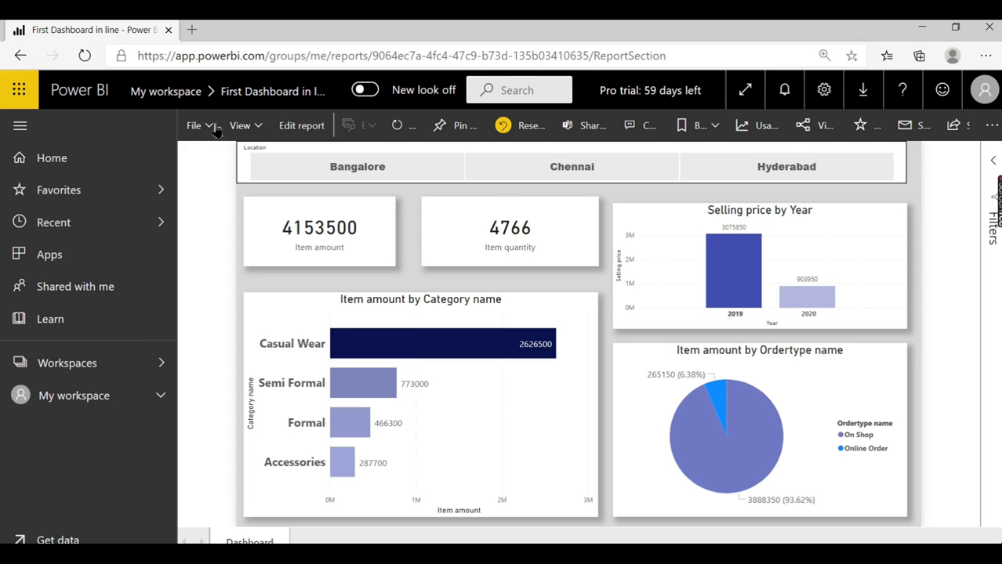
click(213, 127)
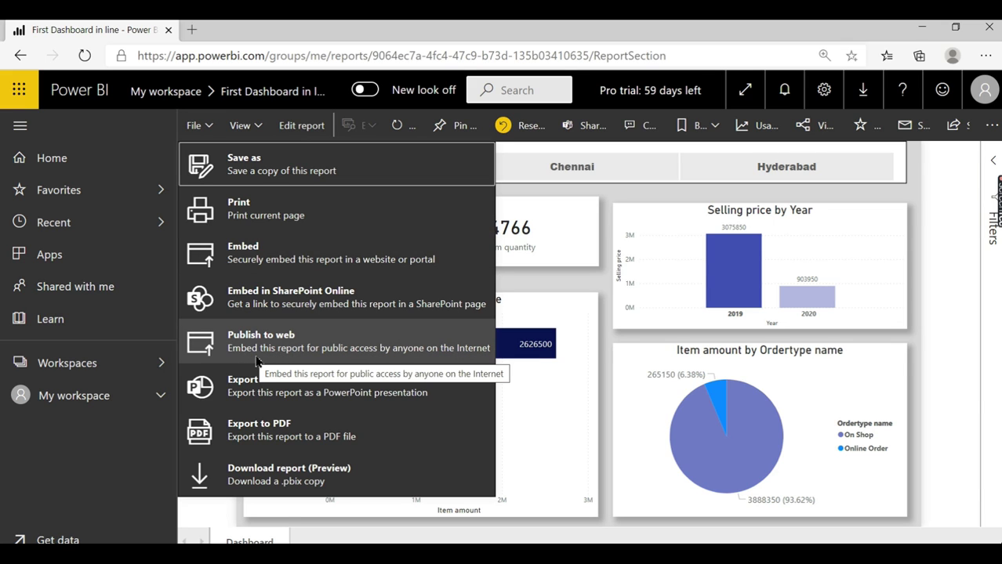
mouse_move(420, 404)
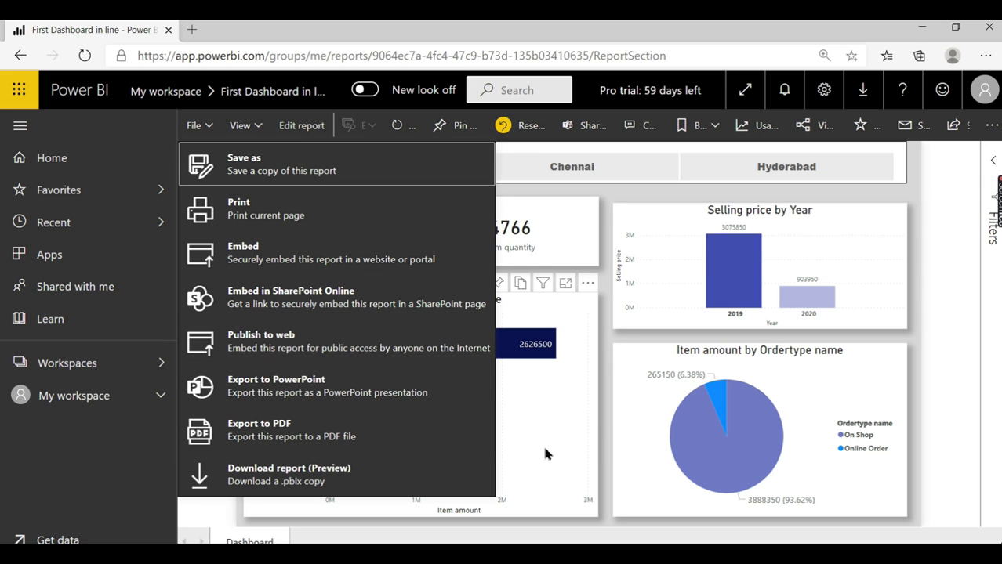
click(950, 435)
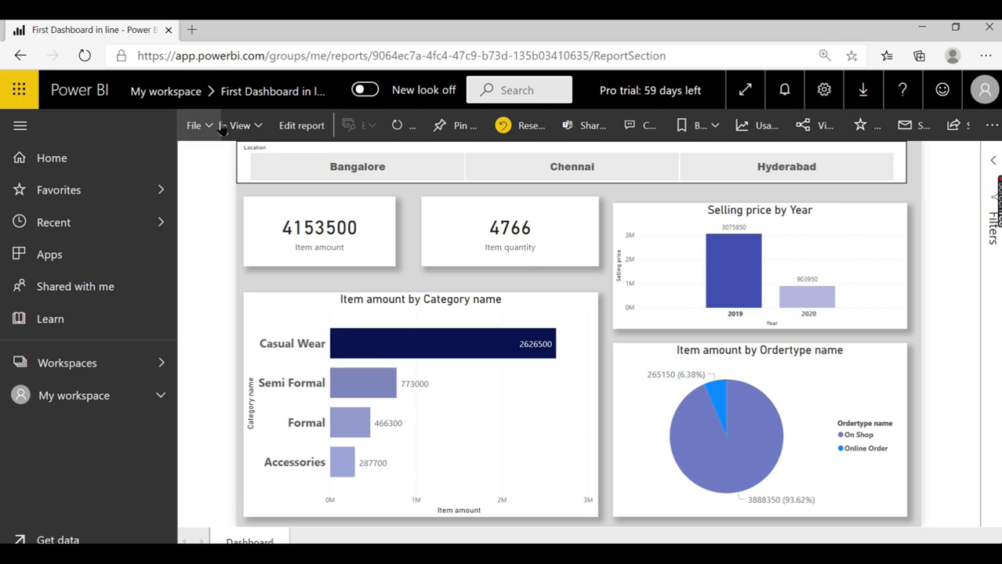
Export the report to PowerPoint with current values and open the downloaded .pptx.
click(194, 125)
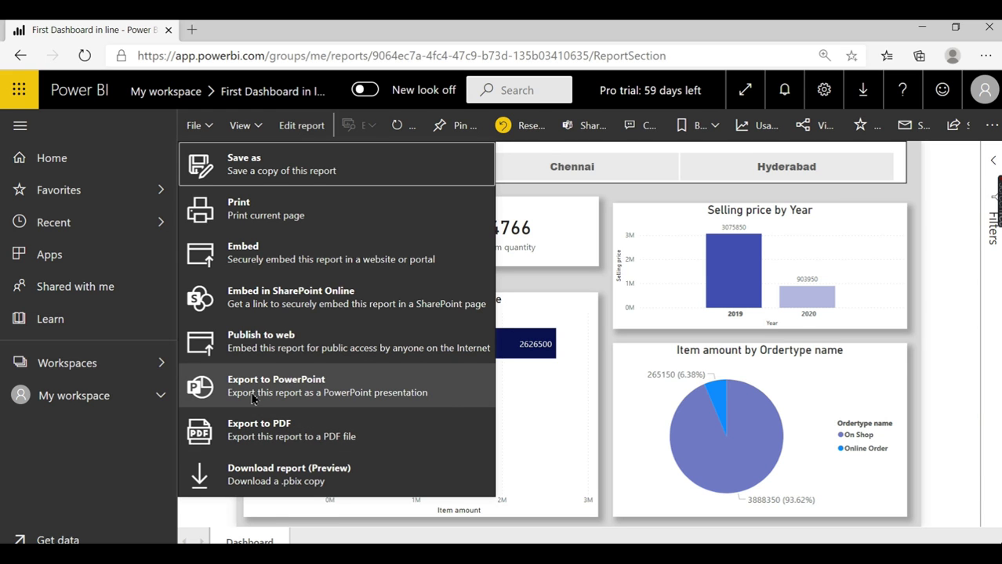
click(253, 398)
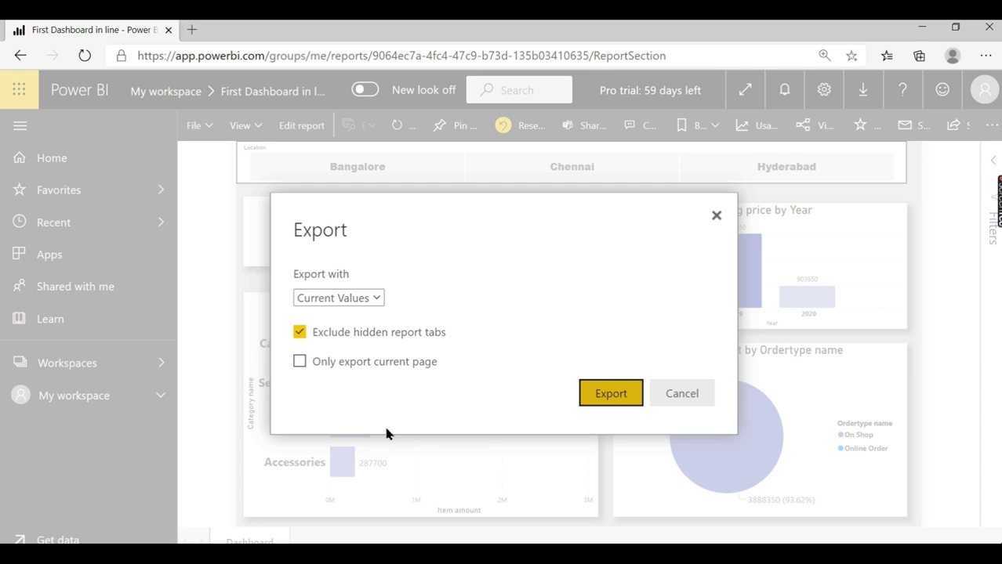
click(629, 396)
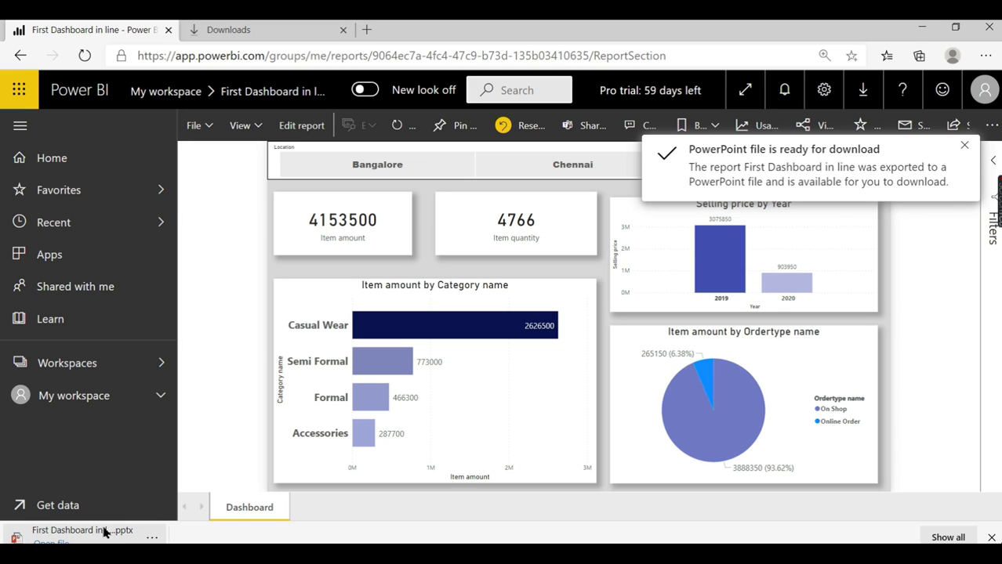
click(76, 533)
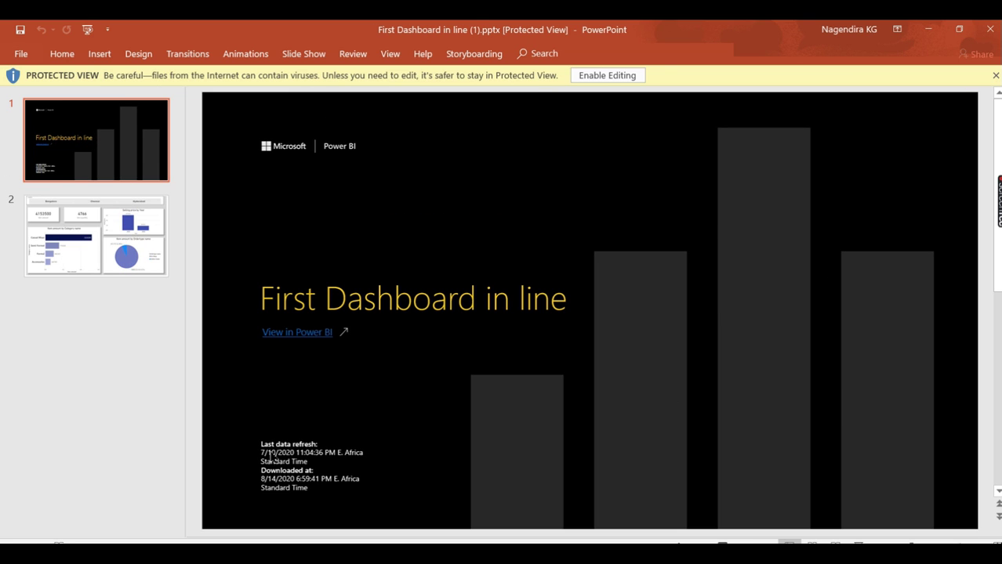
Review the exported dashboard slide, dismiss Protected View, and close the exported presentation.
click(123, 125)
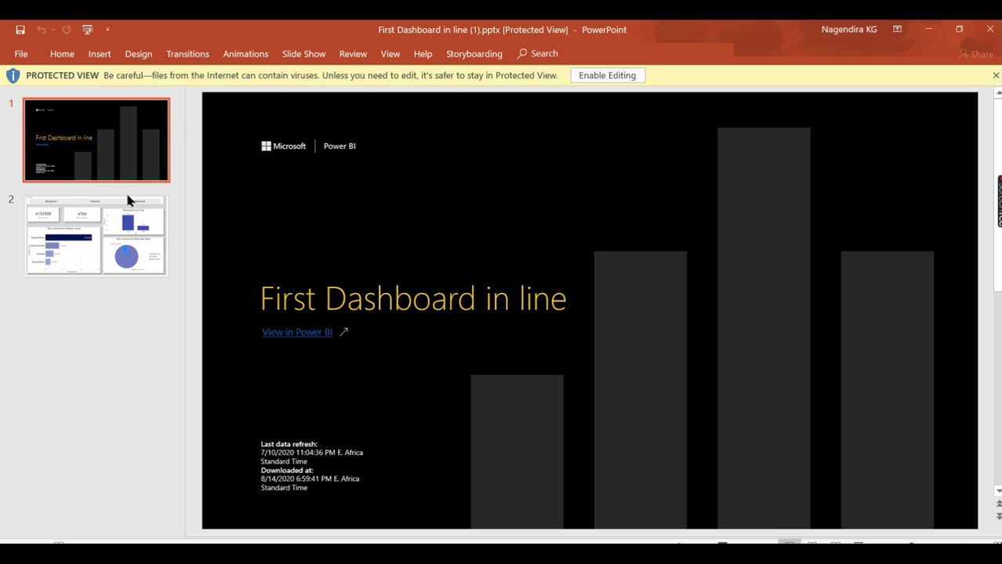
click(166, 230)
key(Page_Up)
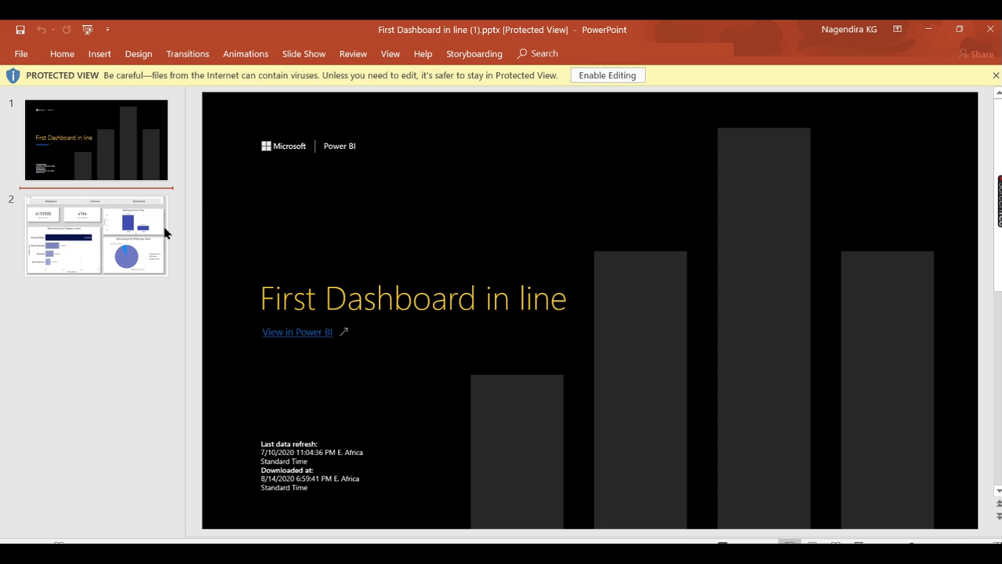
click(141, 229)
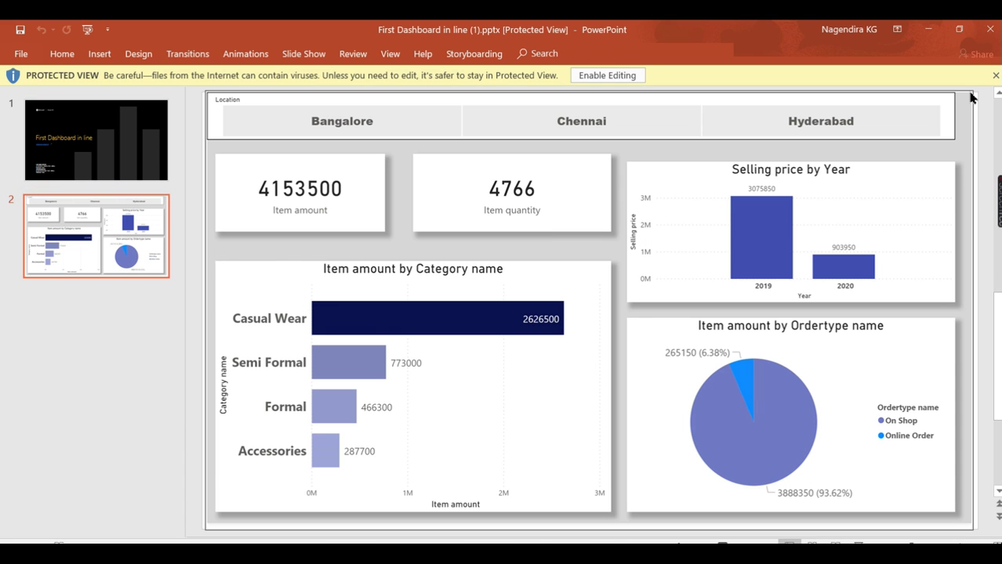
click(993, 76)
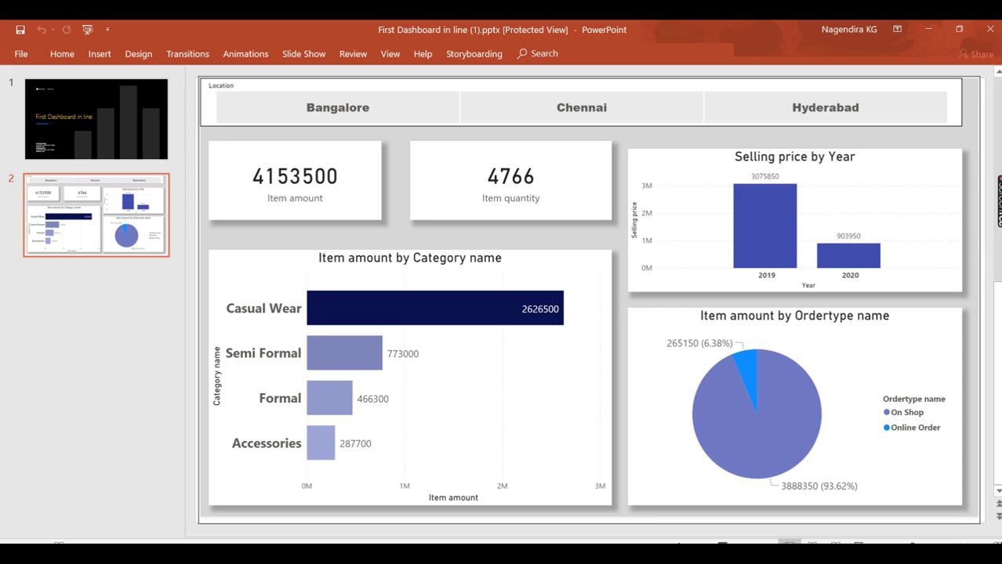
click(929, 33)
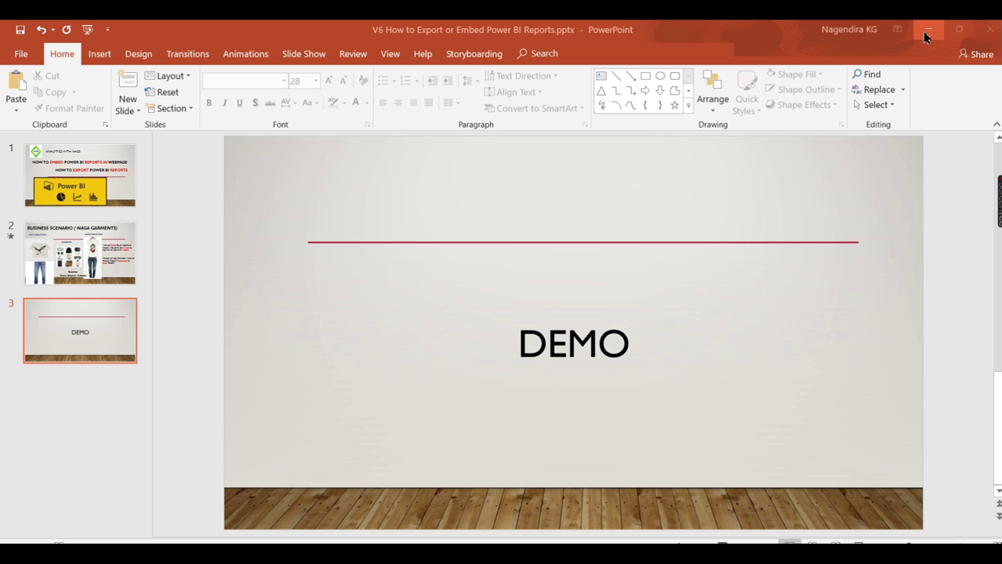
Export the First Dashboard in line report to PDF and open it from the downloads list.
click(928, 30)
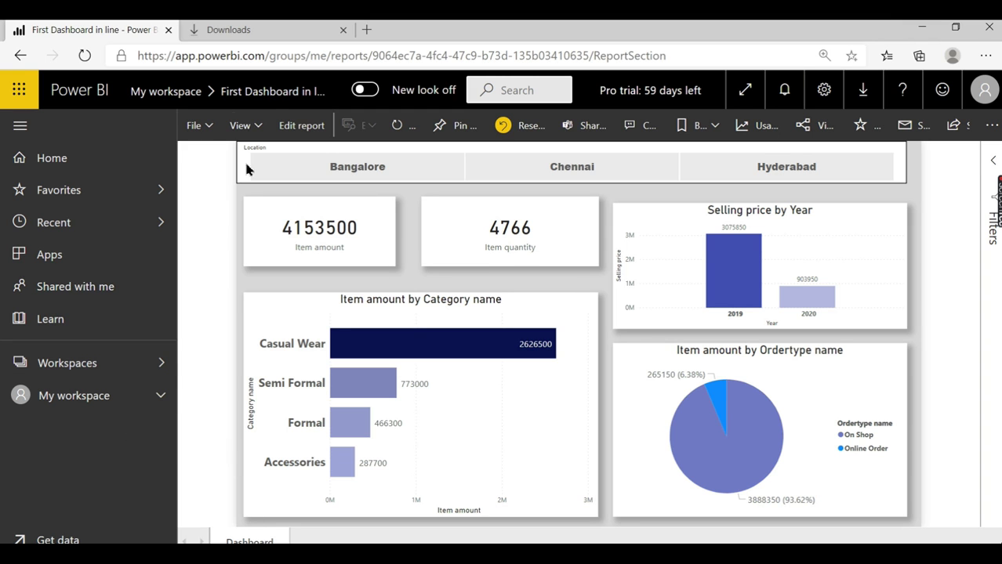
click(194, 125)
click(272, 427)
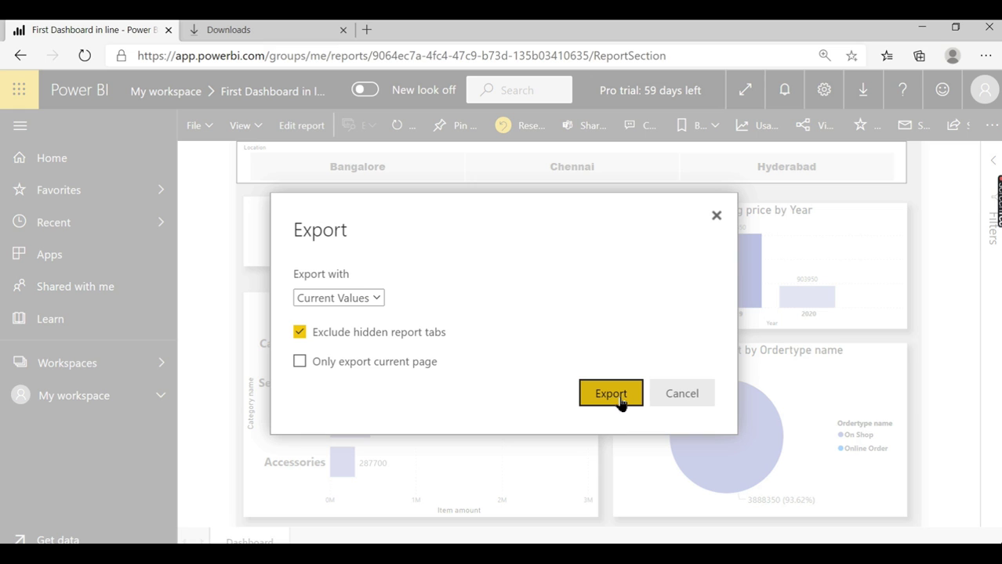
click(621, 401)
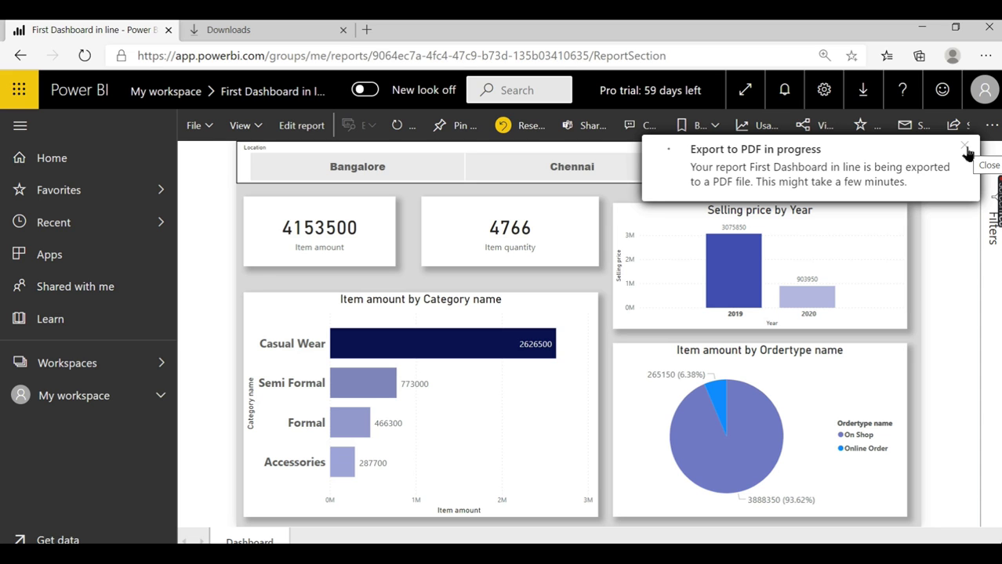
key(ctrl+j)
scroll(358, 283, down, 1)
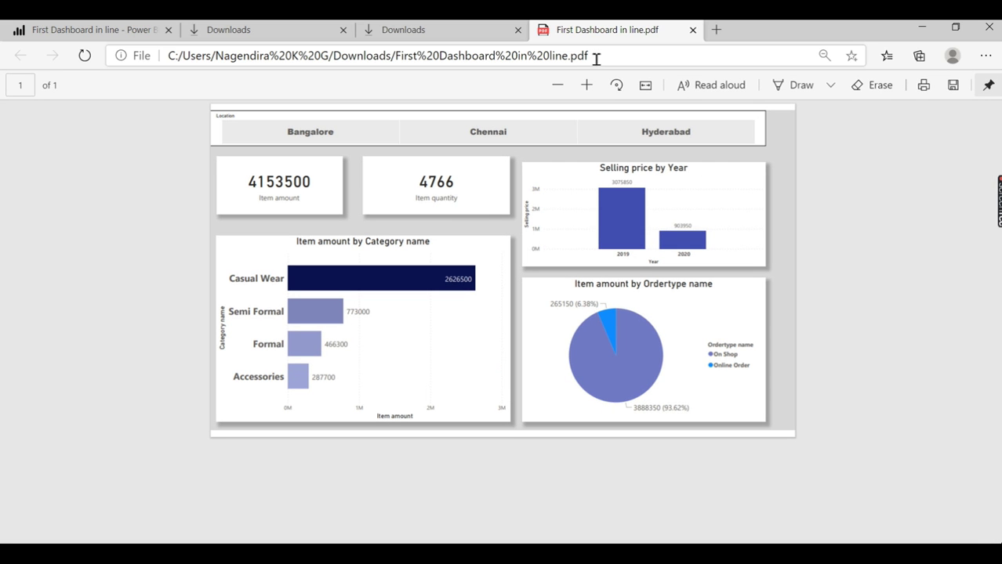
Inspect the downloaded PDF's saved file path in the address bar.
drag(566, 58, 669, 129)
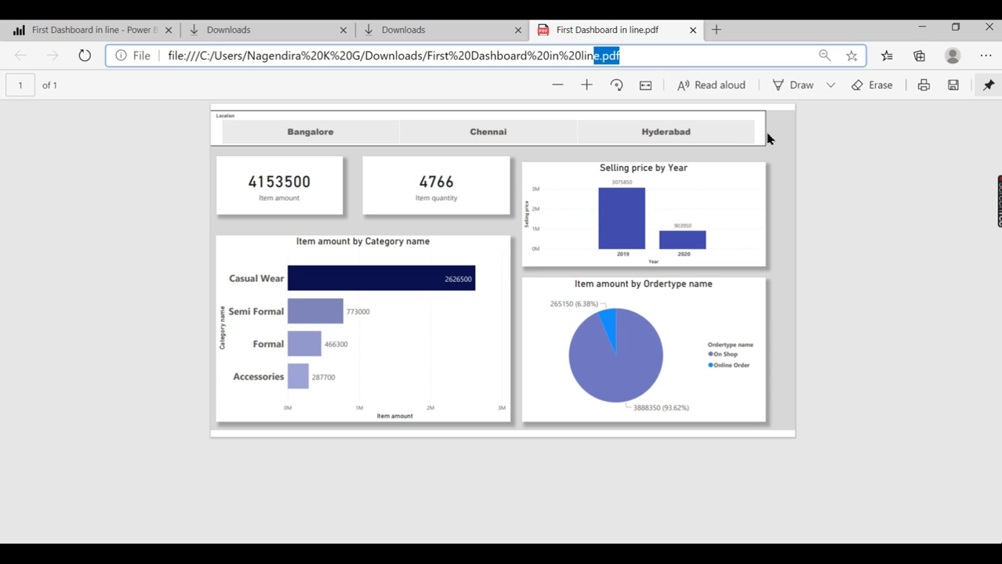
click(285, 186)
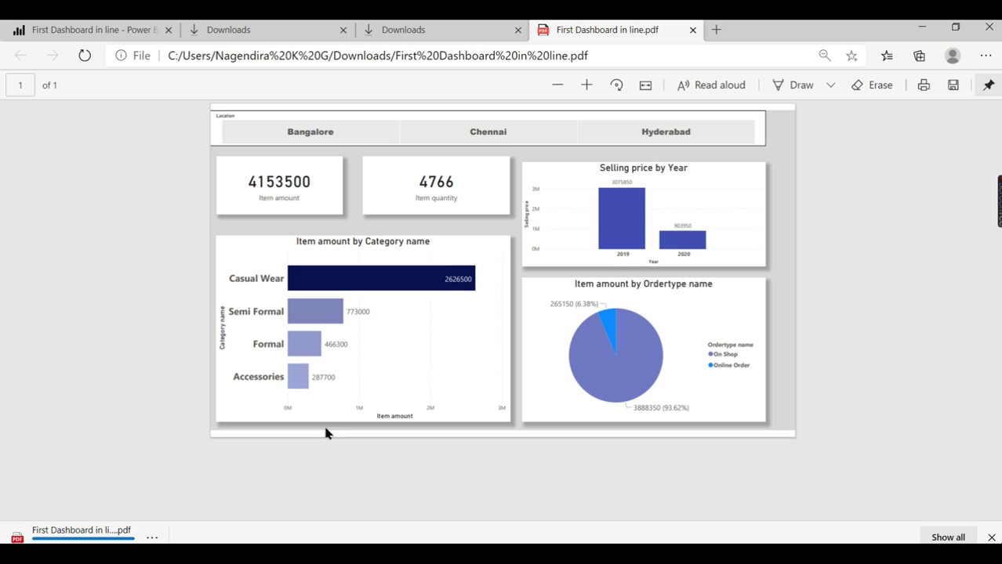
Return to the First Dashboard in line report and open its File menu.
click(118, 31)
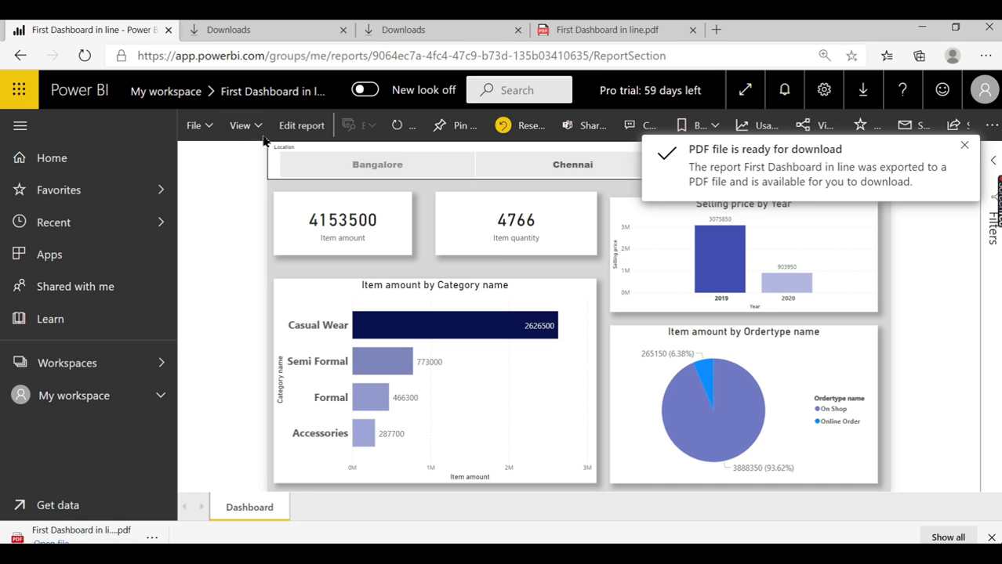
click(215, 124)
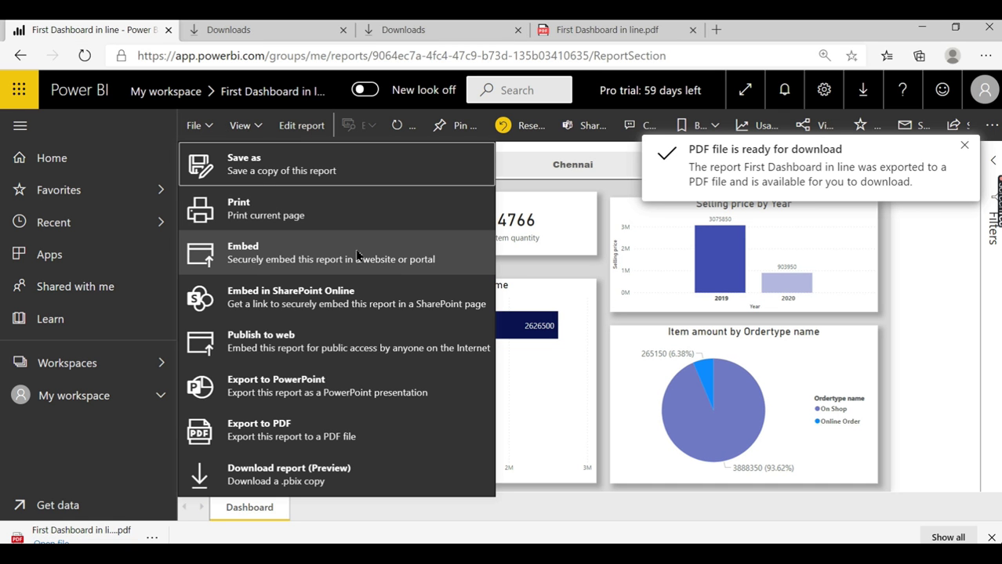